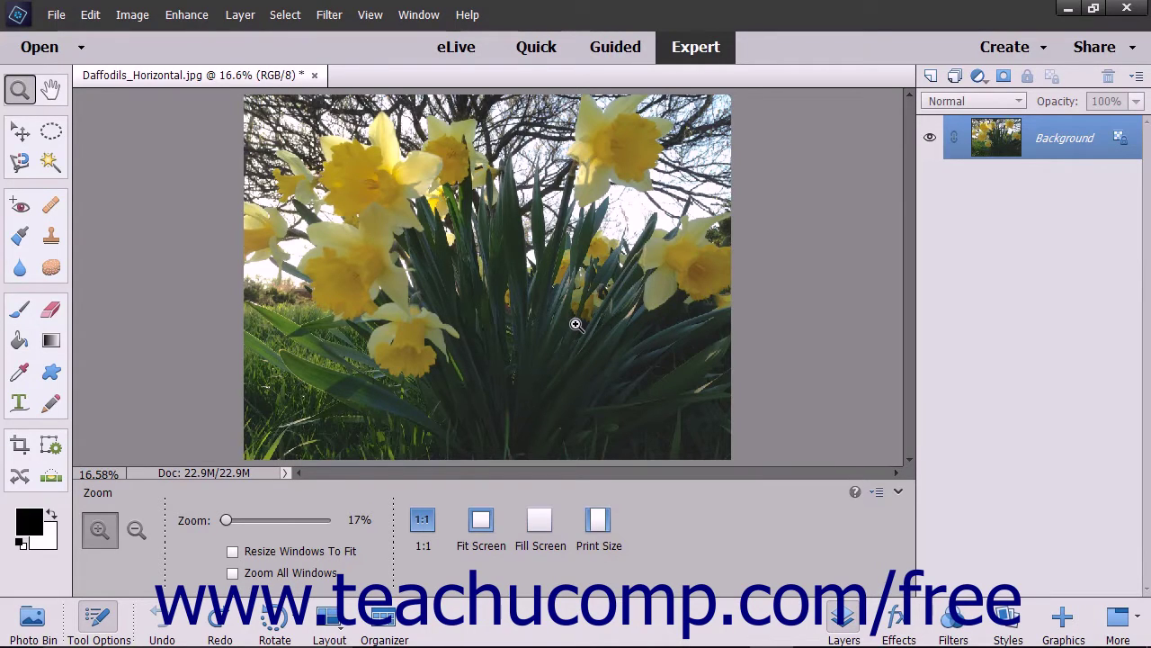
# Open and close the Filter menu, then toggle the filter thumbnail panel and return to layers.
pyautogui.click(337, 15)
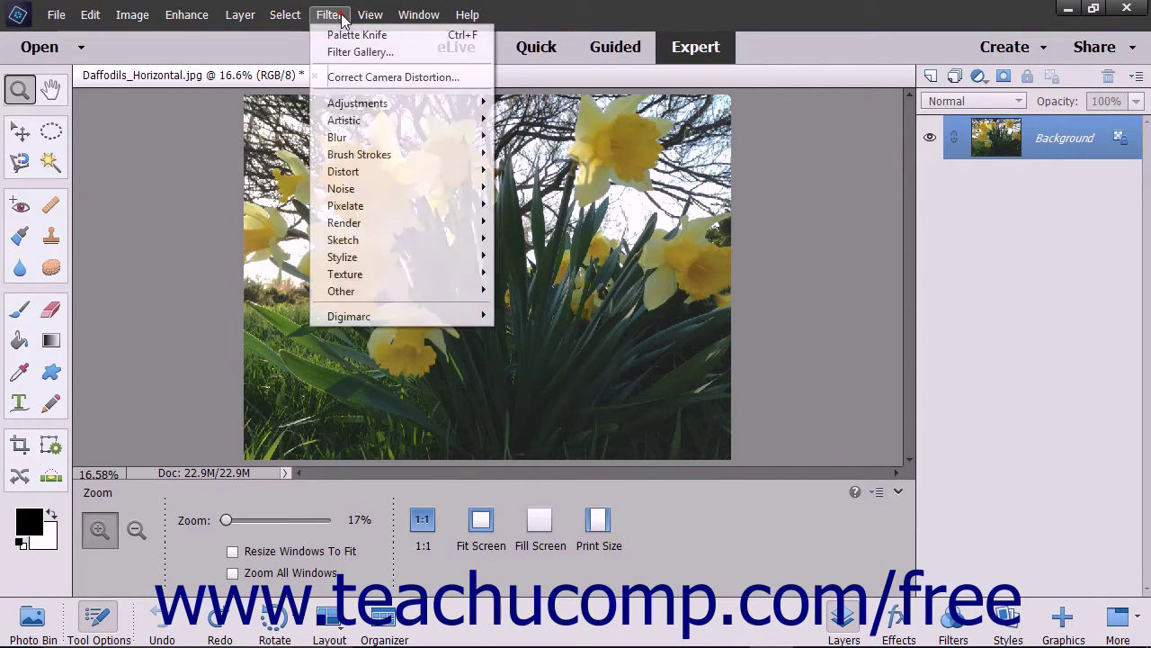
pyautogui.click(342, 15)
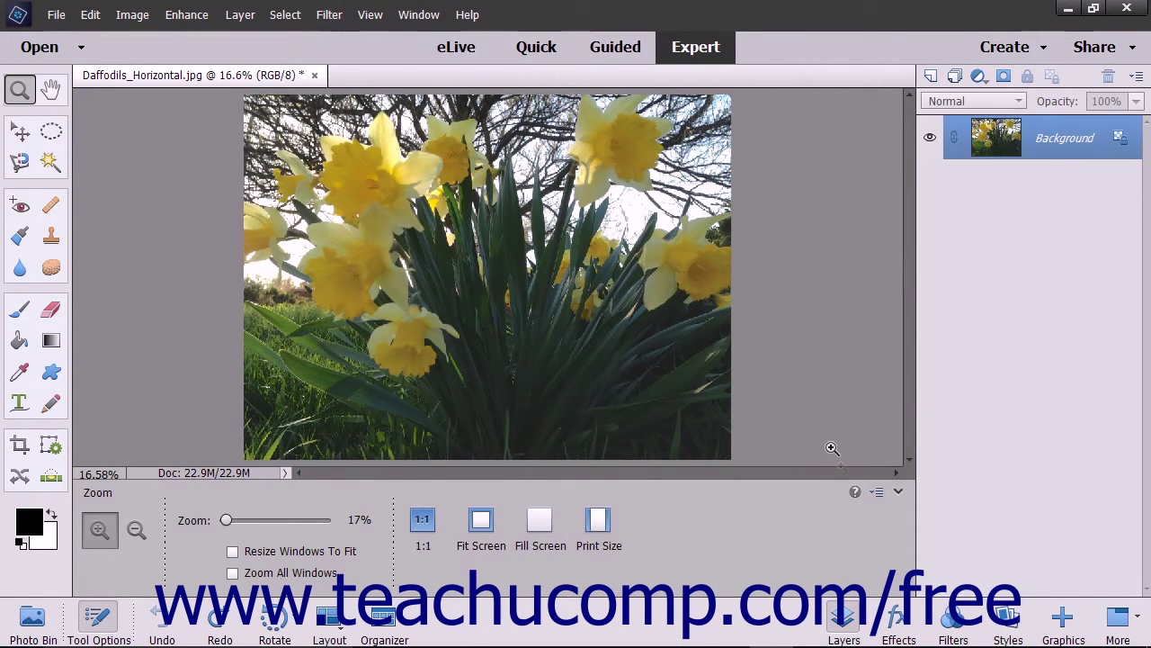
pyautogui.click(951, 620)
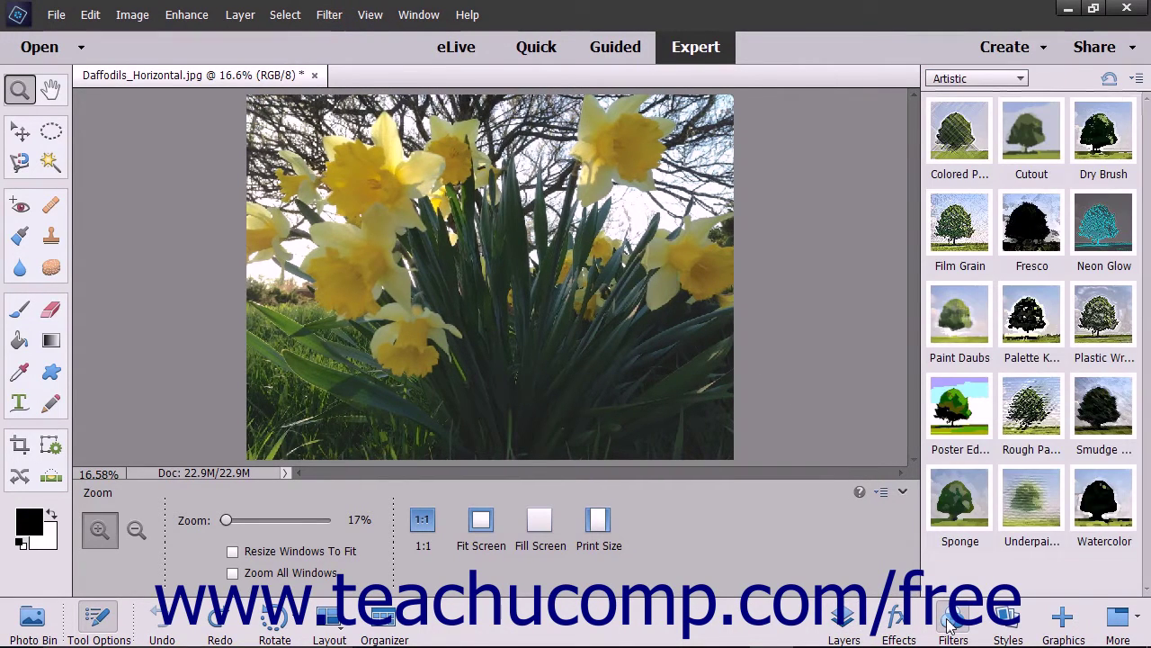
pyautogui.click(847, 622)
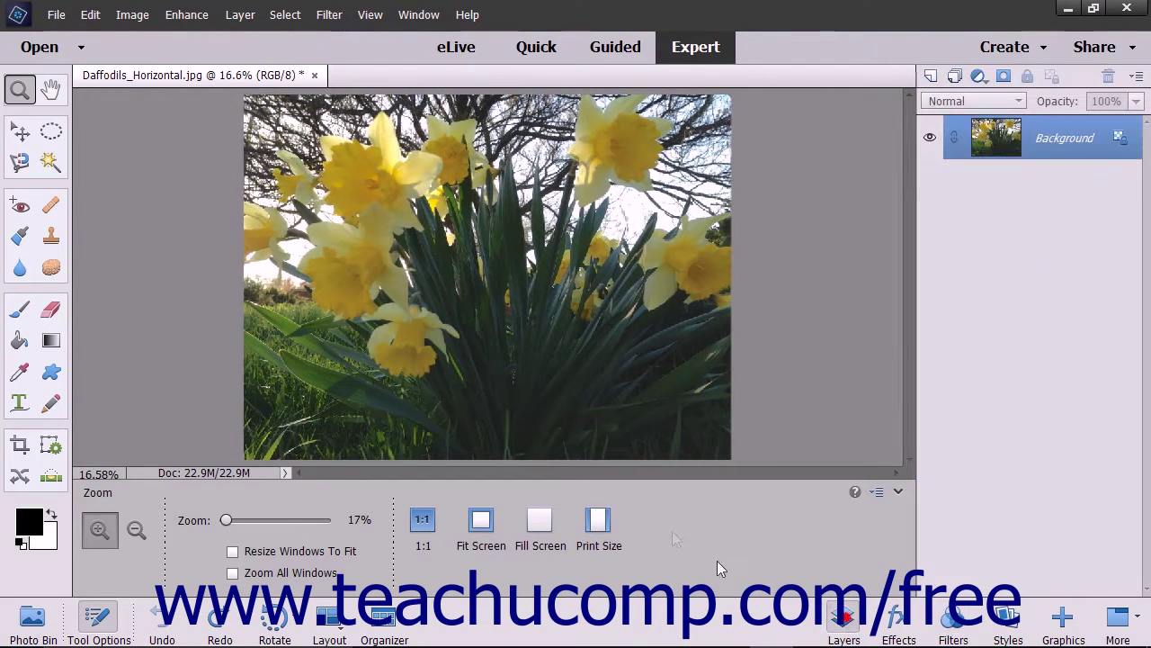
# Preview the Palette Knife artistic filter from the Filter menu, then discard it.
pyautogui.click(330, 15)
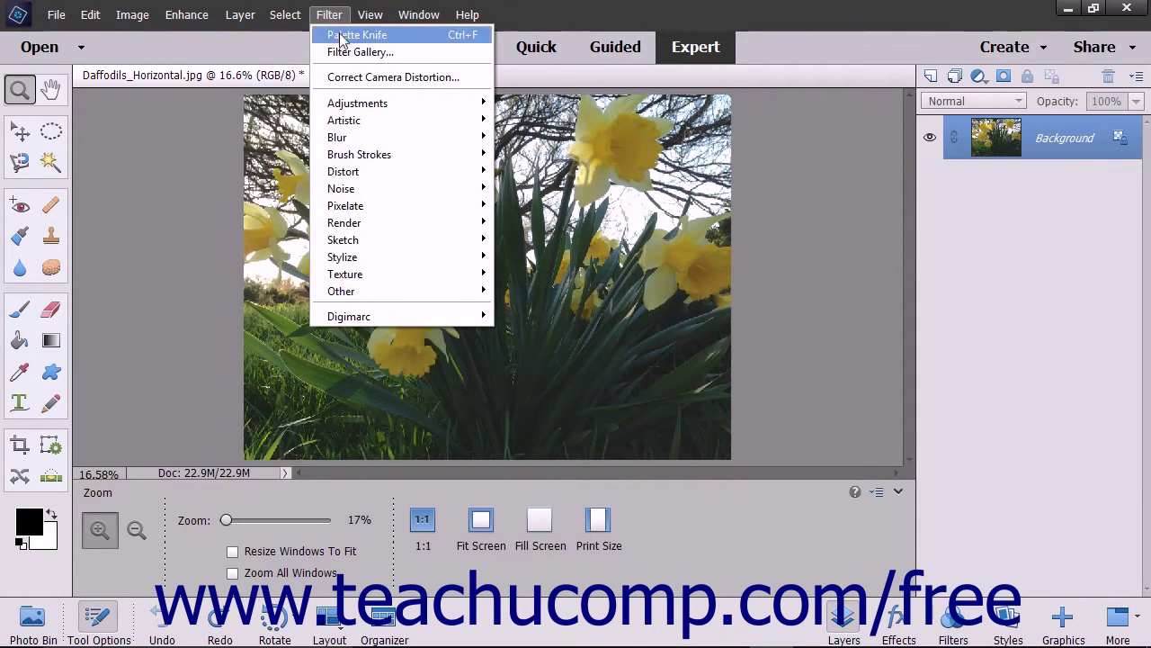
pyautogui.moveTo(366, 124)
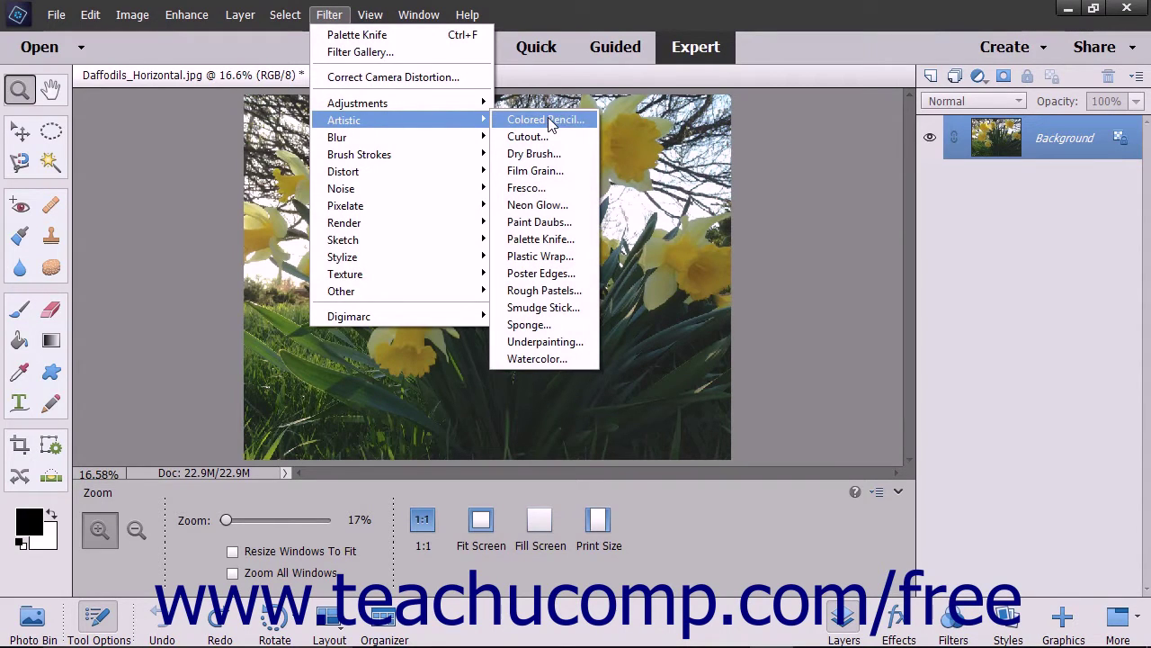
pyautogui.click(544, 238)
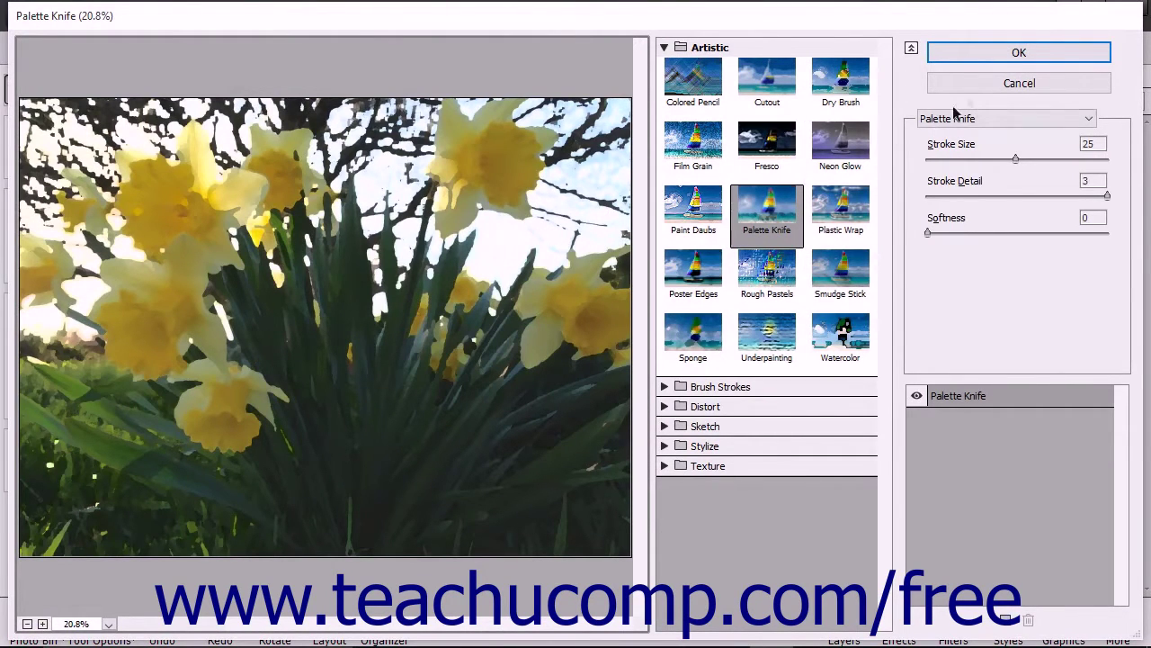
pyautogui.click(974, 90)
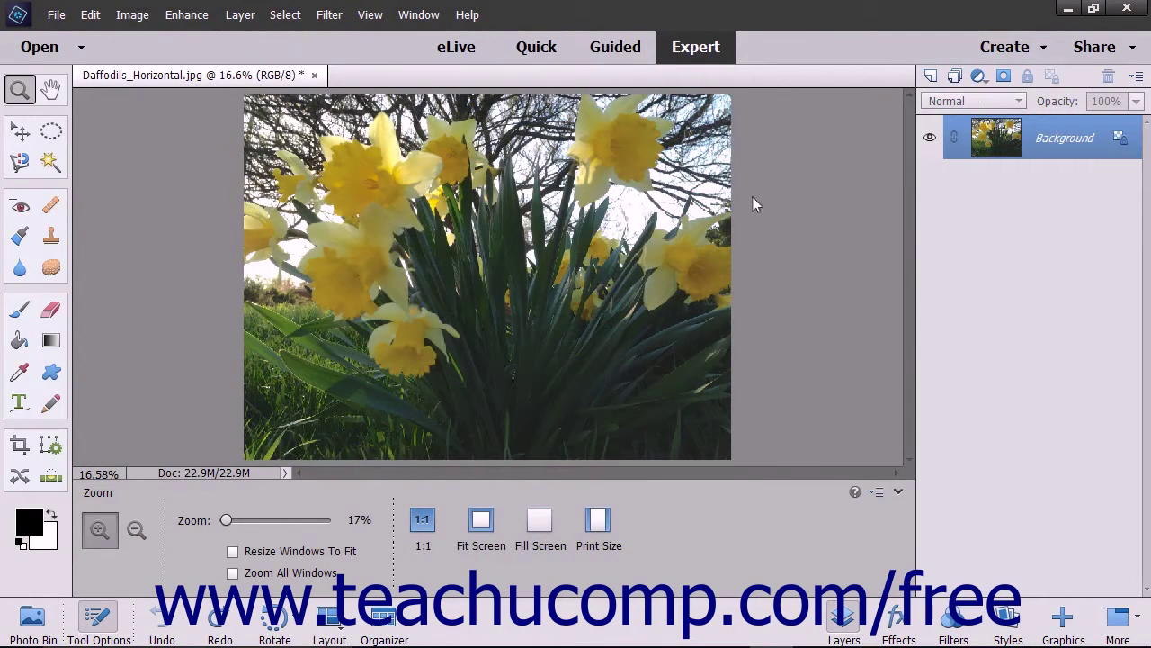
# Show the Filters panel via Window, keep the Artistic category, and preview Poster Edges.
pyautogui.click(419, 14)
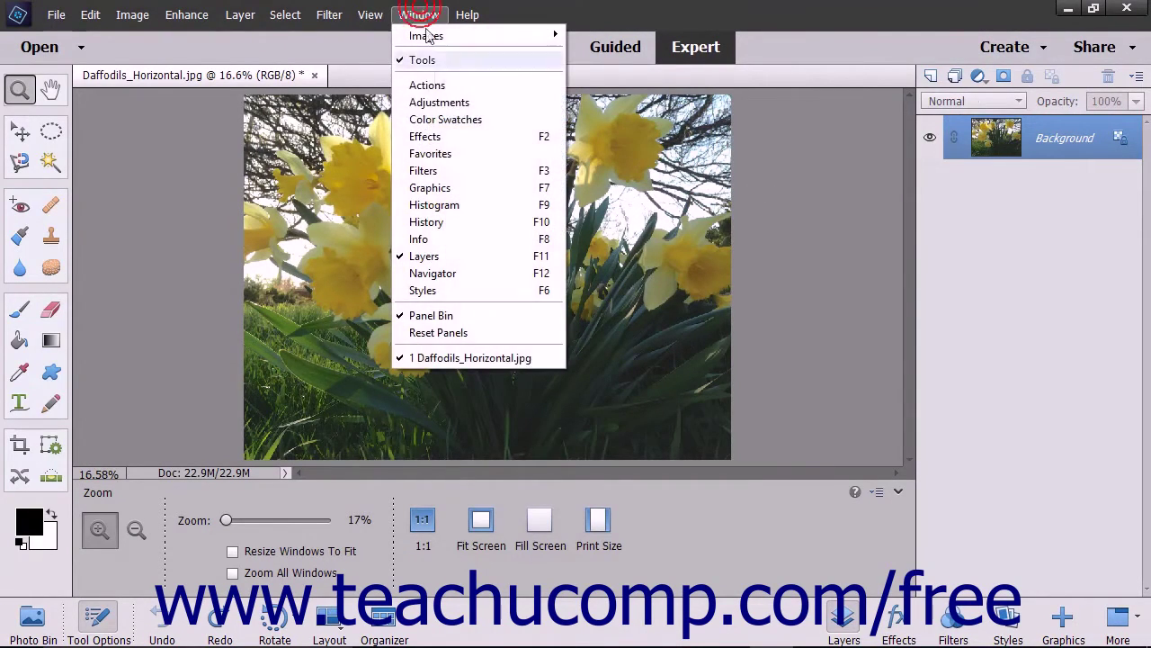
pyautogui.click(447, 170)
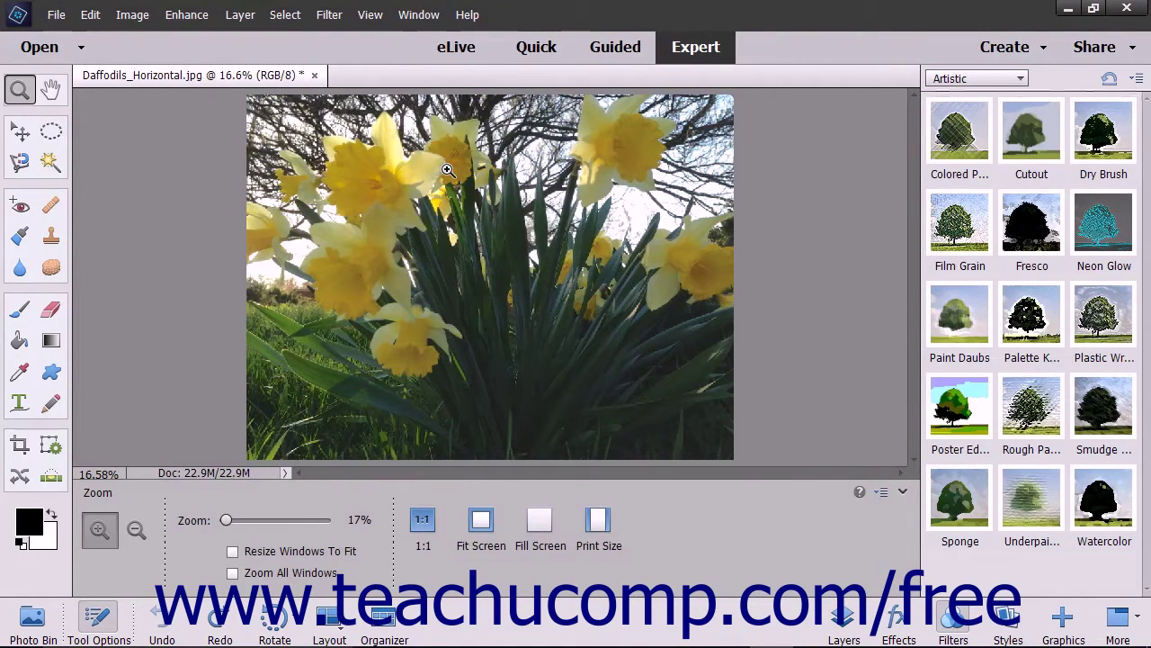
pyautogui.click(955, 621)
pyautogui.click(957, 620)
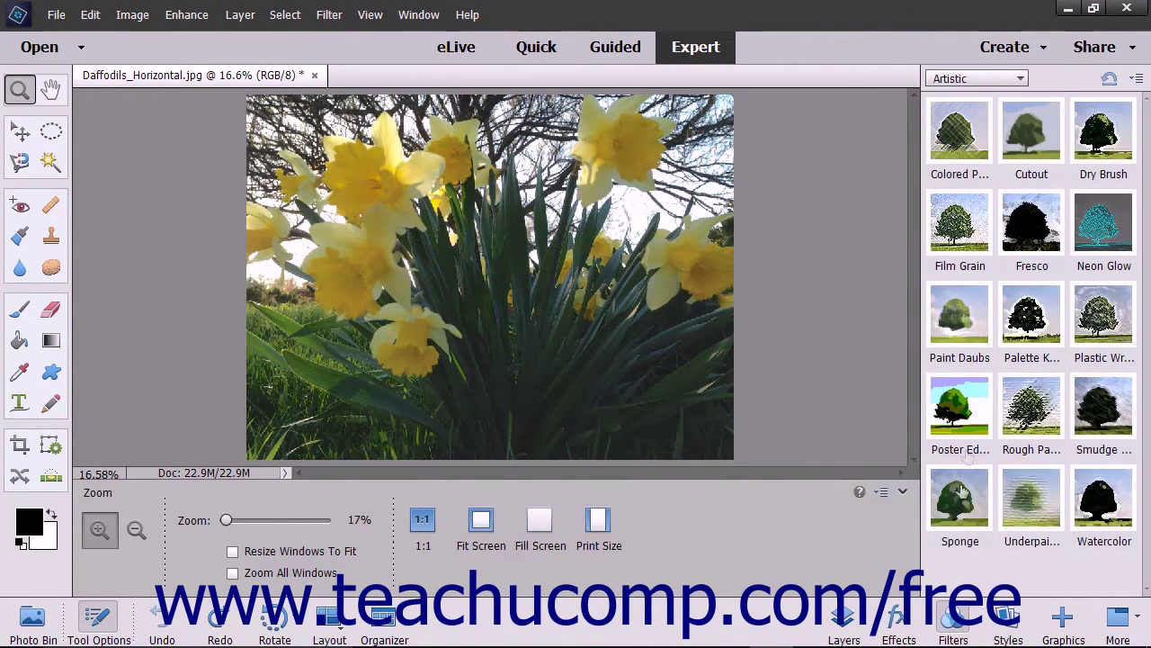
pyautogui.click(983, 84)
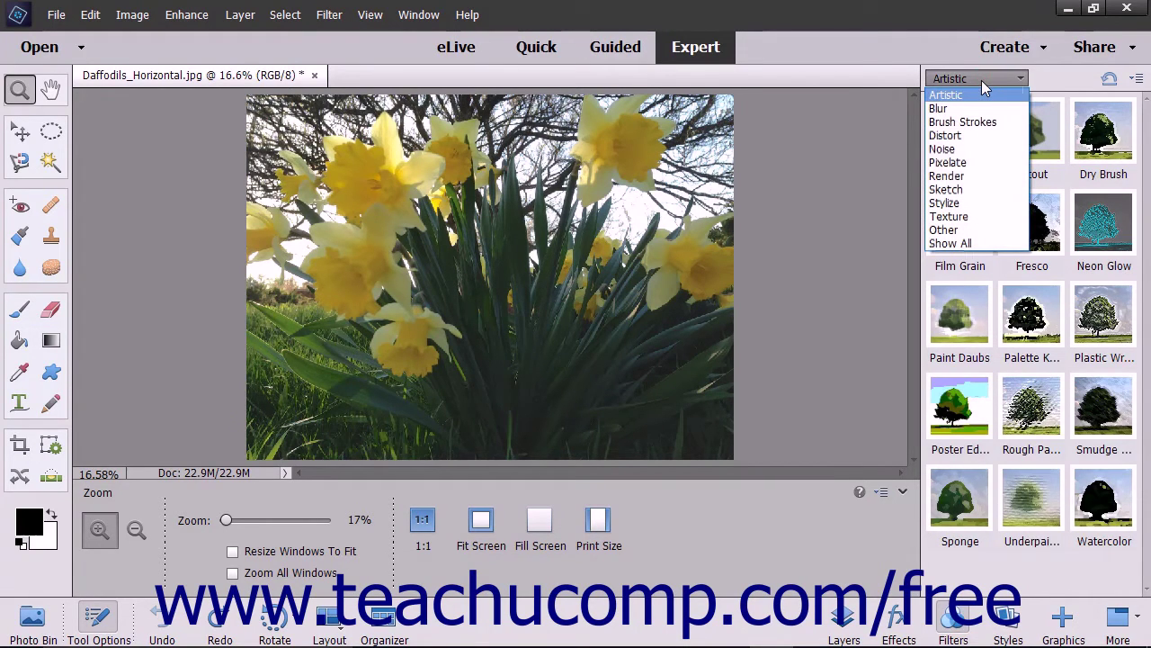
pyautogui.click(972, 100)
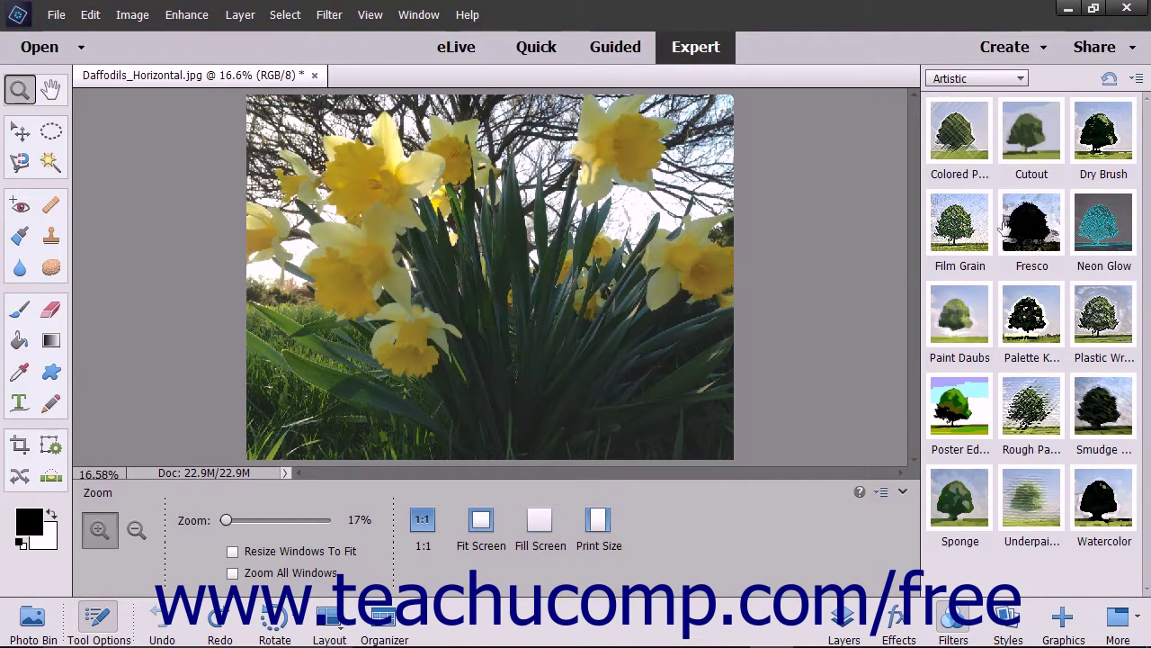
pyautogui.click(948, 410)
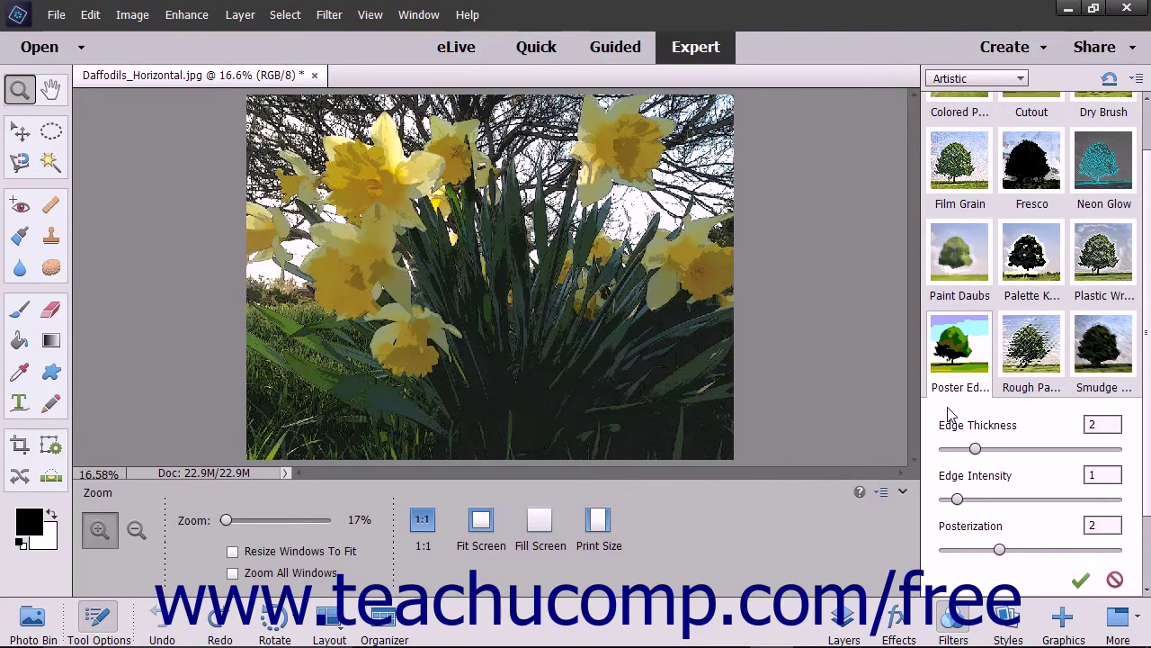
# Raise the Poster Edges Edge Thickness from 2 to 3, then cancel the filter effect.
pyautogui.click(998, 449)
pyautogui.click(1080, 582)
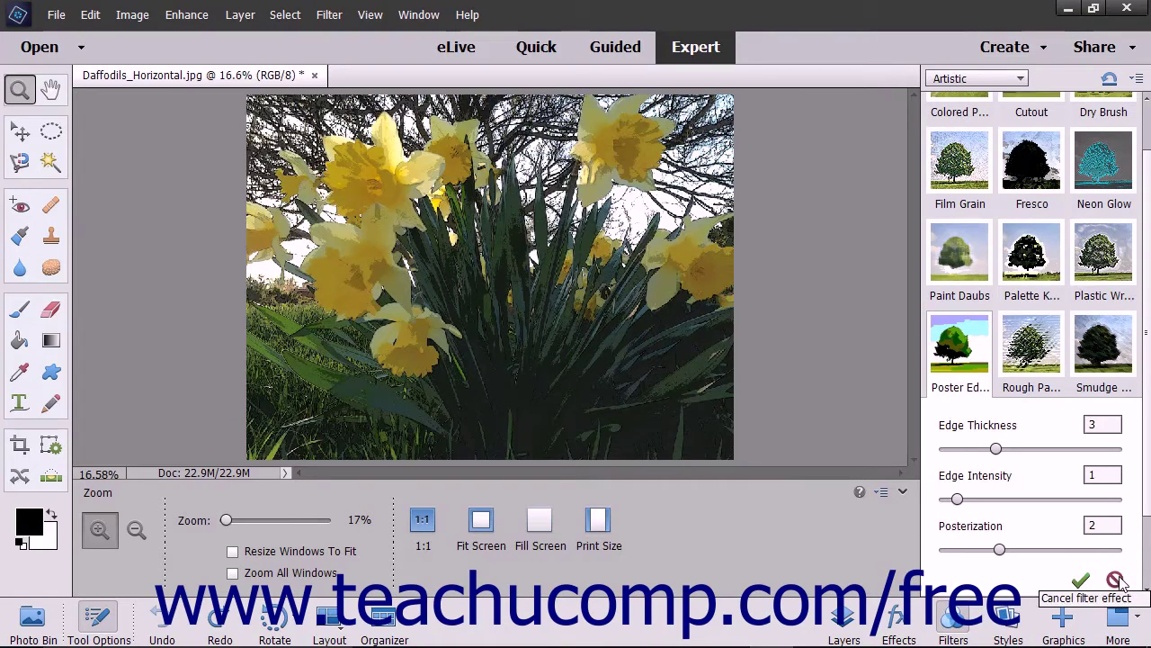
pyautogui.click(1116, 580)
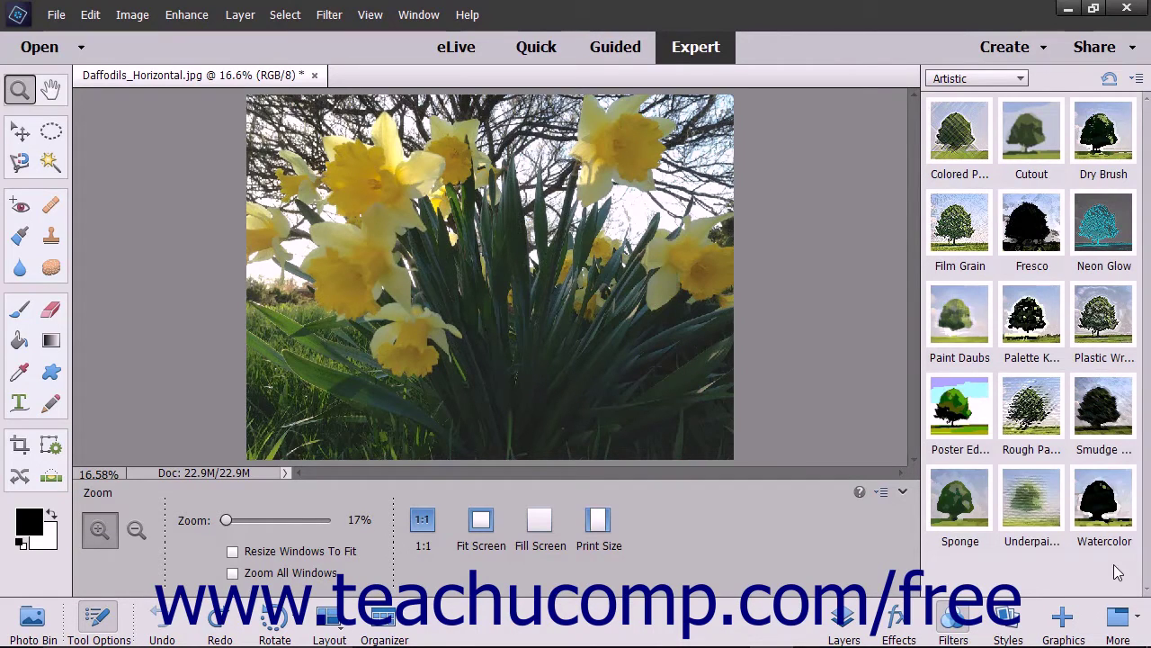
# Open Filter Gallery, zoom the preview in, out to 12.5%, then choose Fit in View.
pyautogui.click(335, 17)
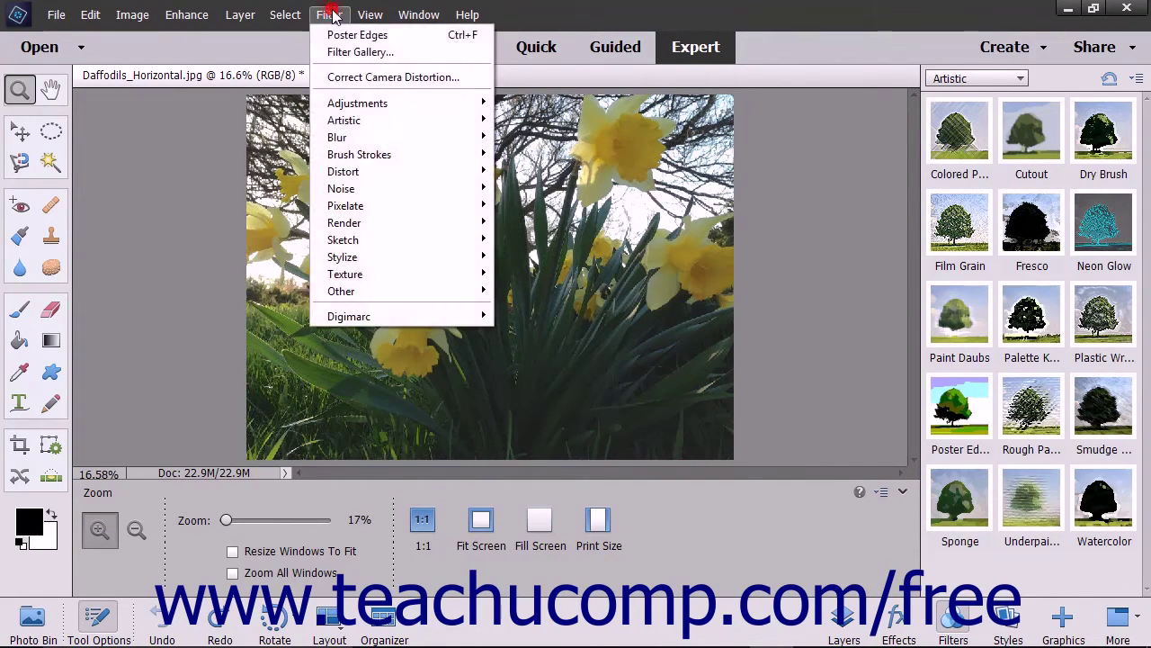
pyautogui.click(344, 52)
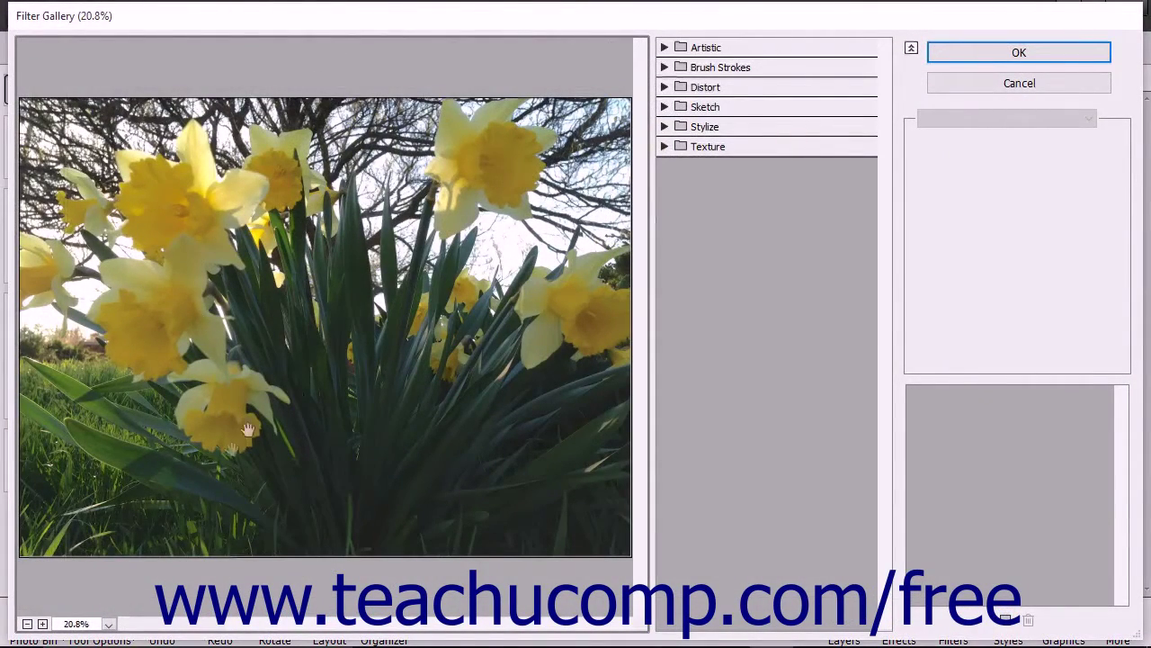
pyautogui.click(42, 623)
pyautogui.click(27, 623)
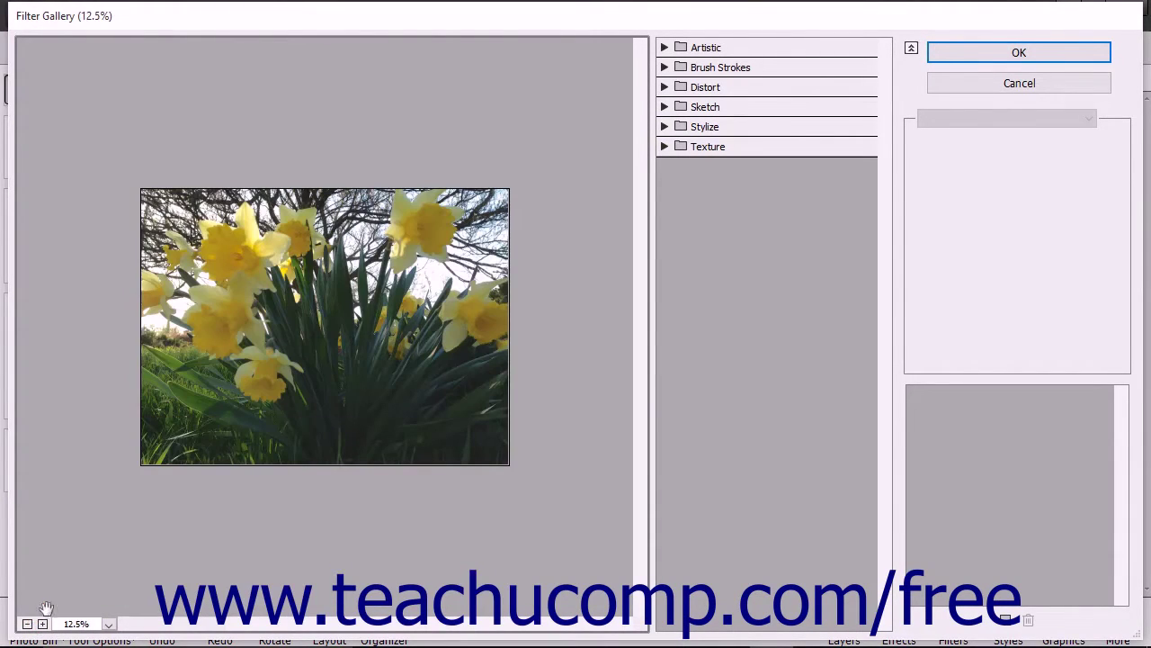
pyautogui.click(108, 624)
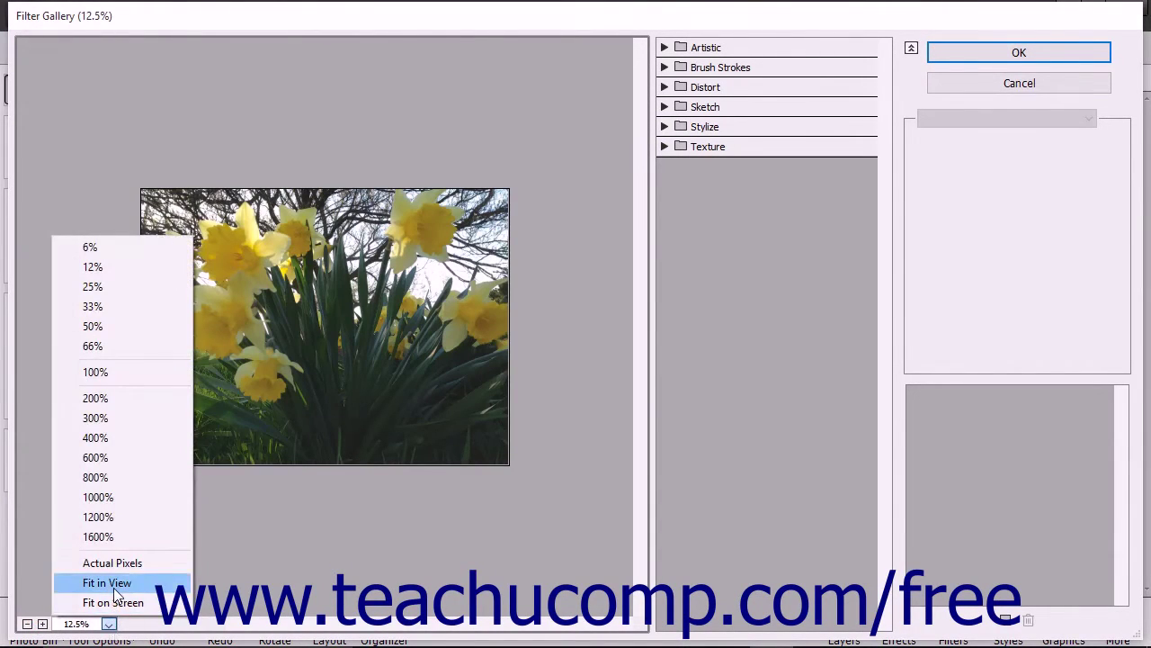
pyautogui.click(113, 594)
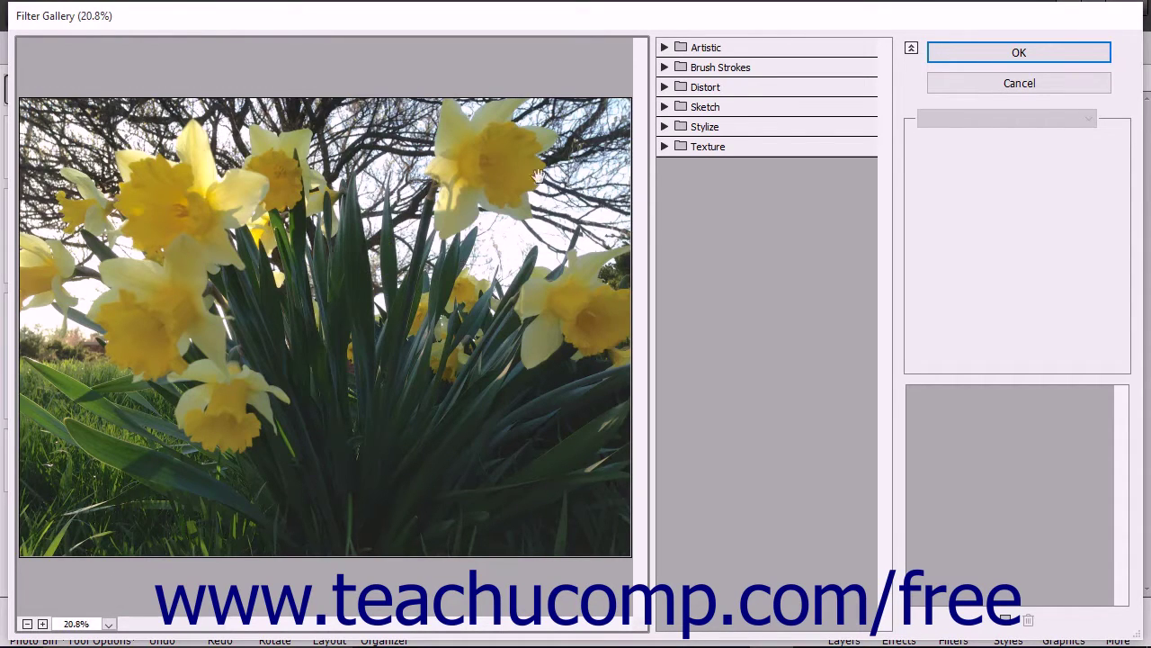
# Expand the Artistic category and preview Palette Knife, selecting its stroke size and effect layer.
pyautogui.click(665, 48)
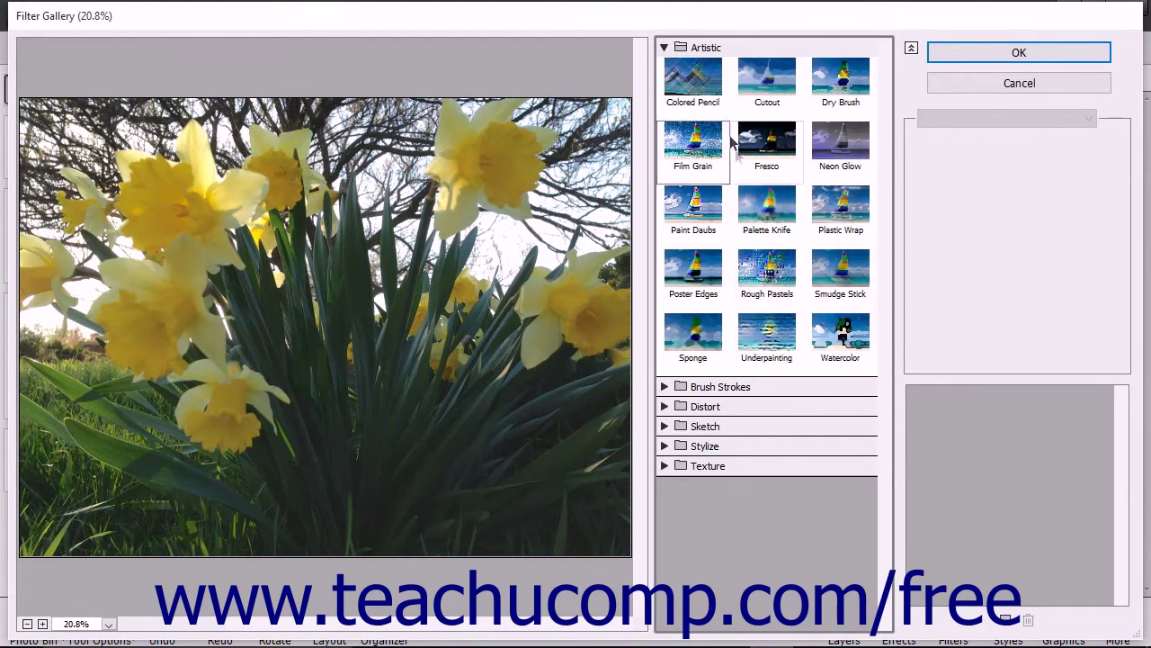
pyautogui.click(761, 214)
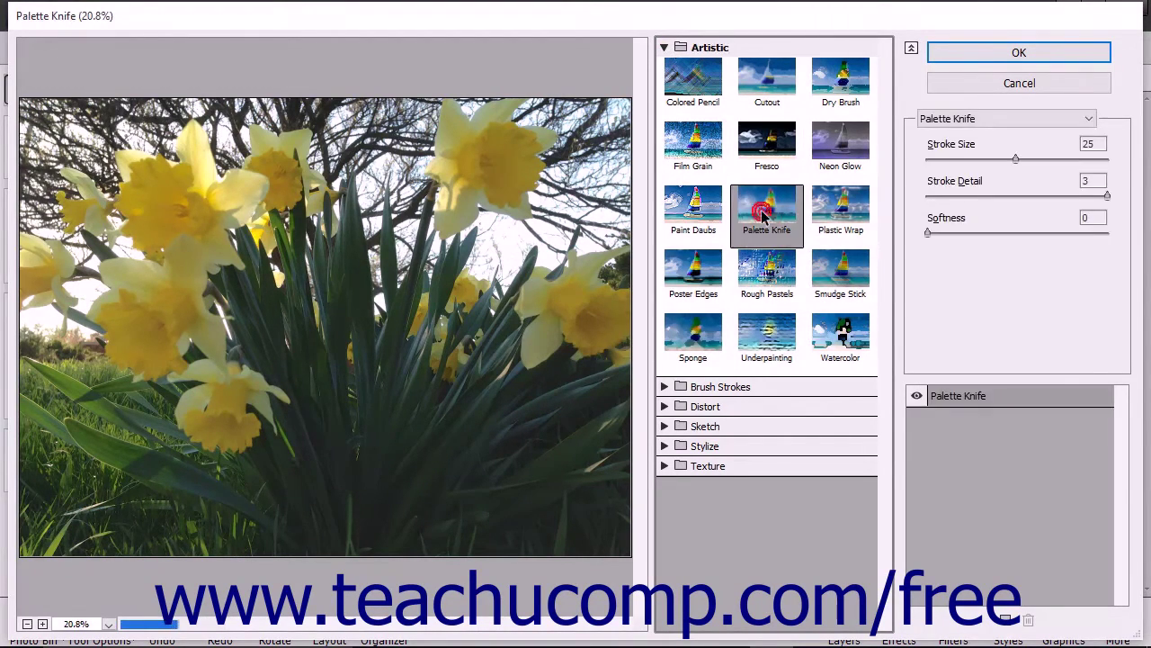
pyautogui.click(1013, 160)
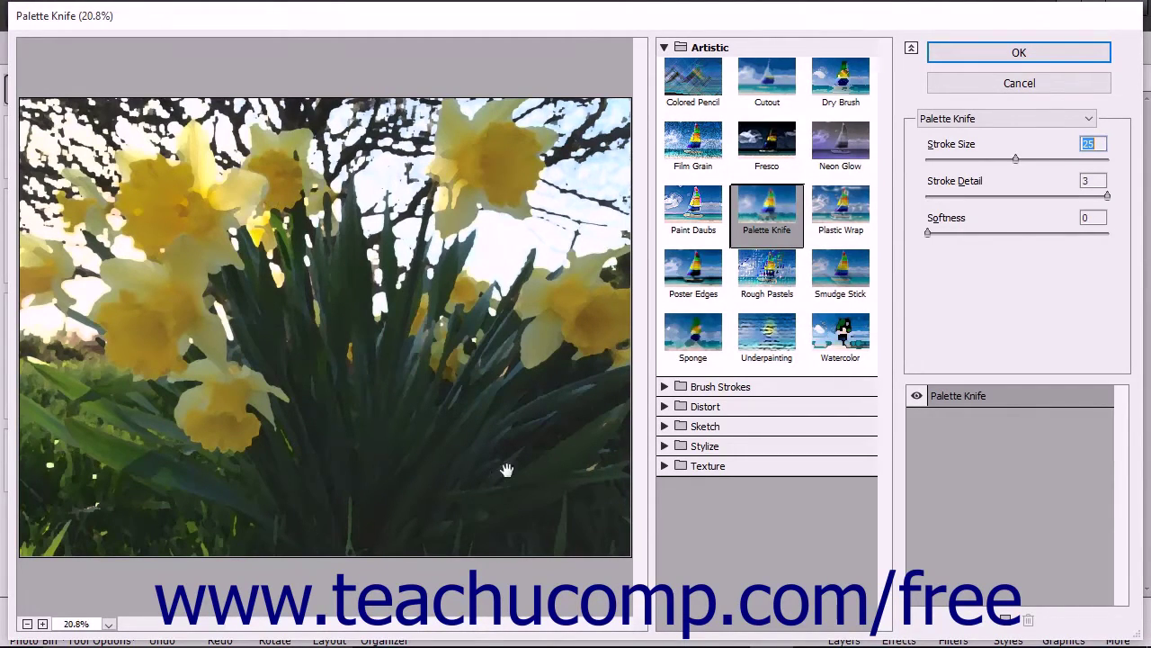
pyautogui.click(963, 403)
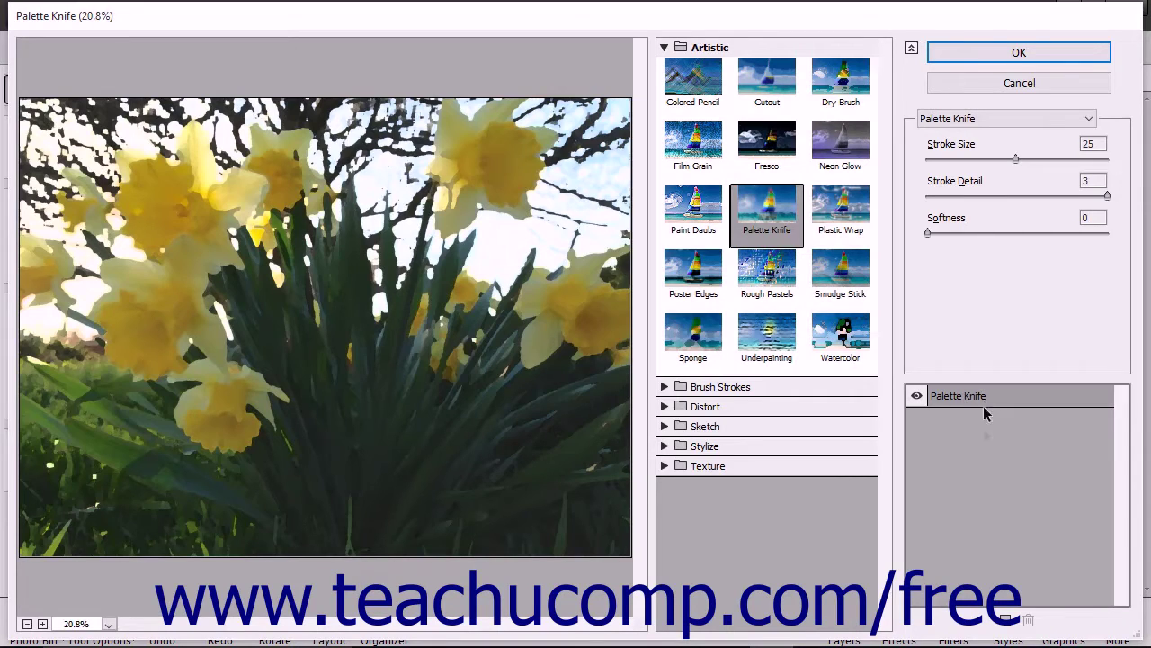
# Add a second Palette Knife effect layer, select the lower one, and expand Brush Strokes.
pyautogui.click(1005, 621)
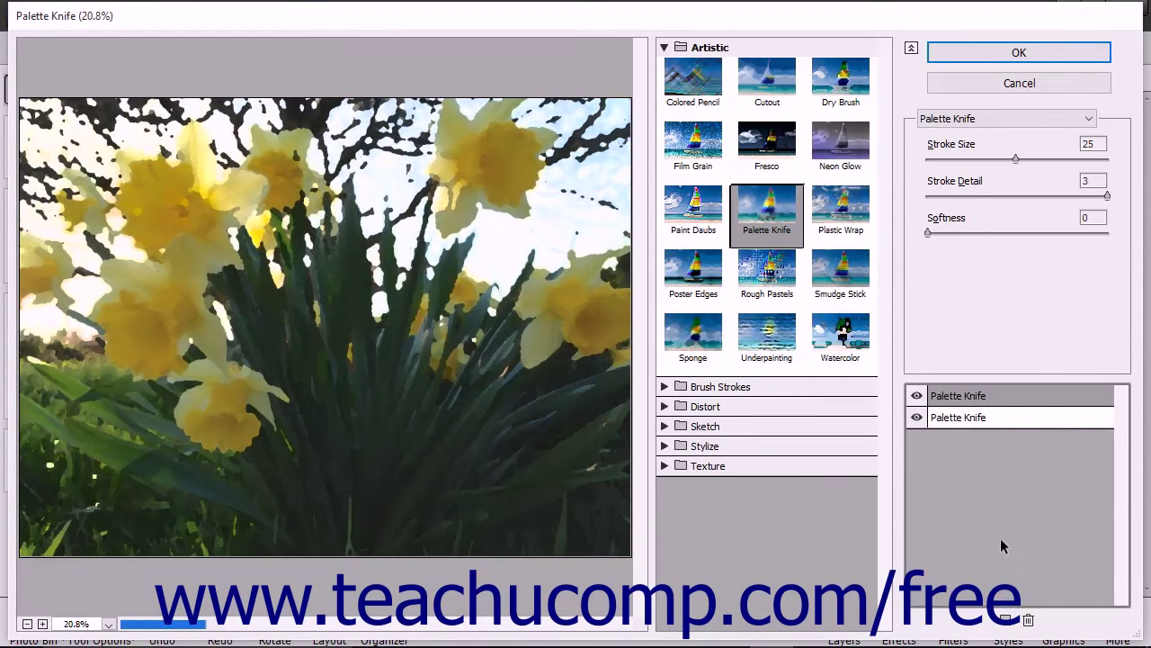
pyautogui.click(977, 422)
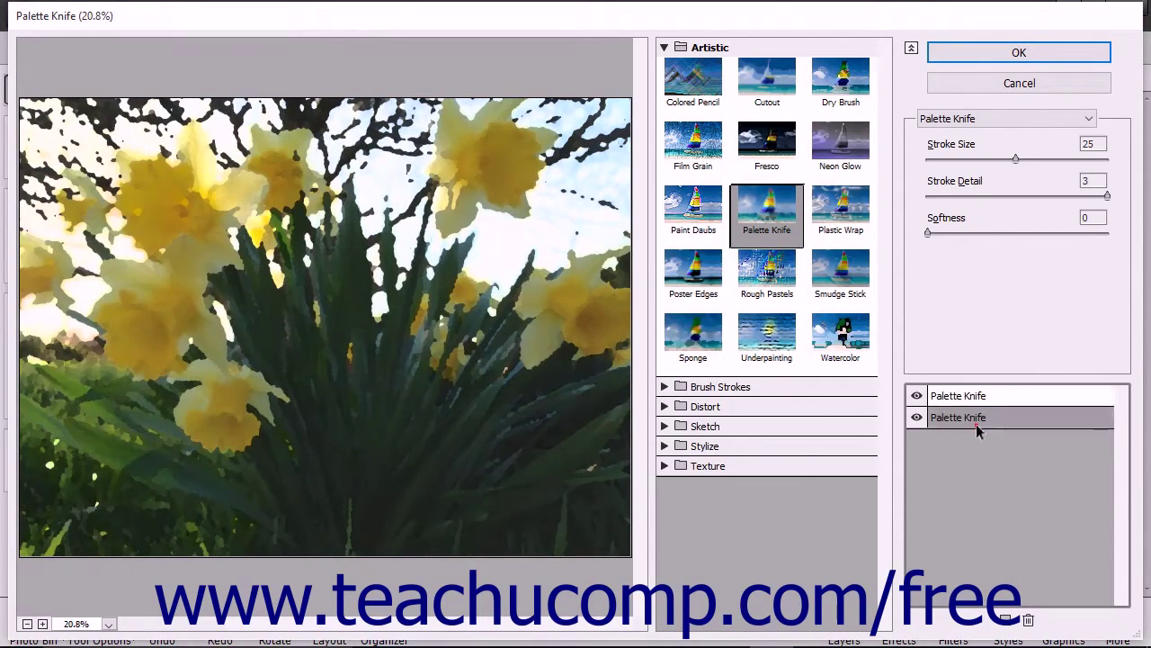
pyautogui.click(789, 391)
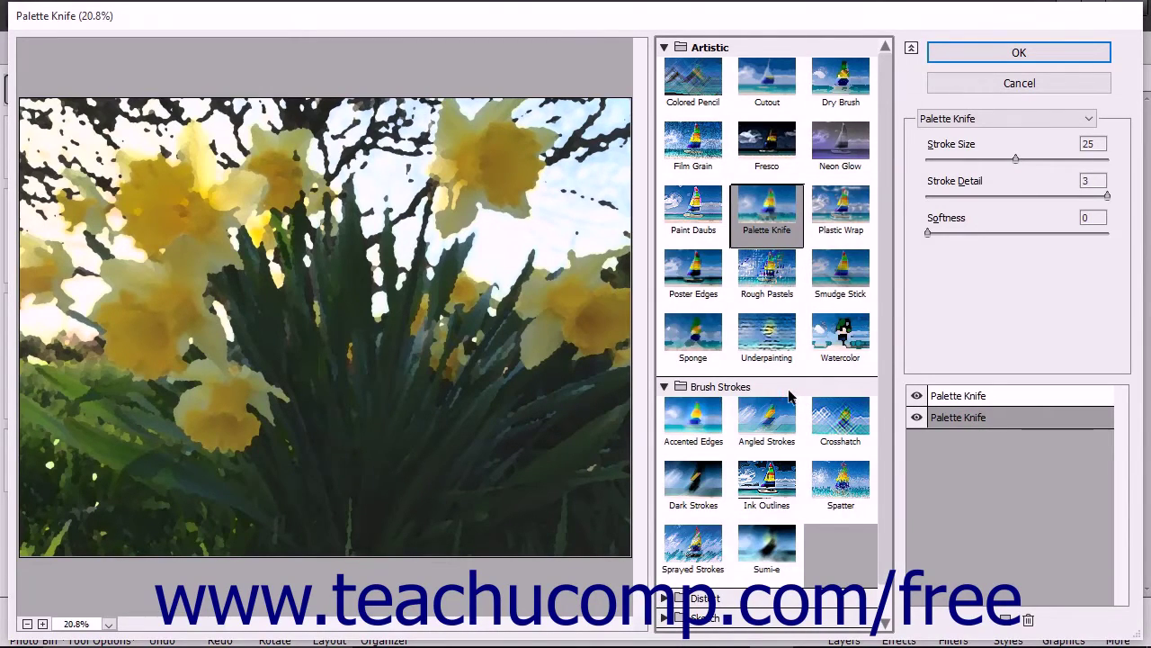
# Switch the lower effect to Angled Strokes above Palette Knife, delete Palette Knife, then cancel.
pyautogui.click(796, 434)
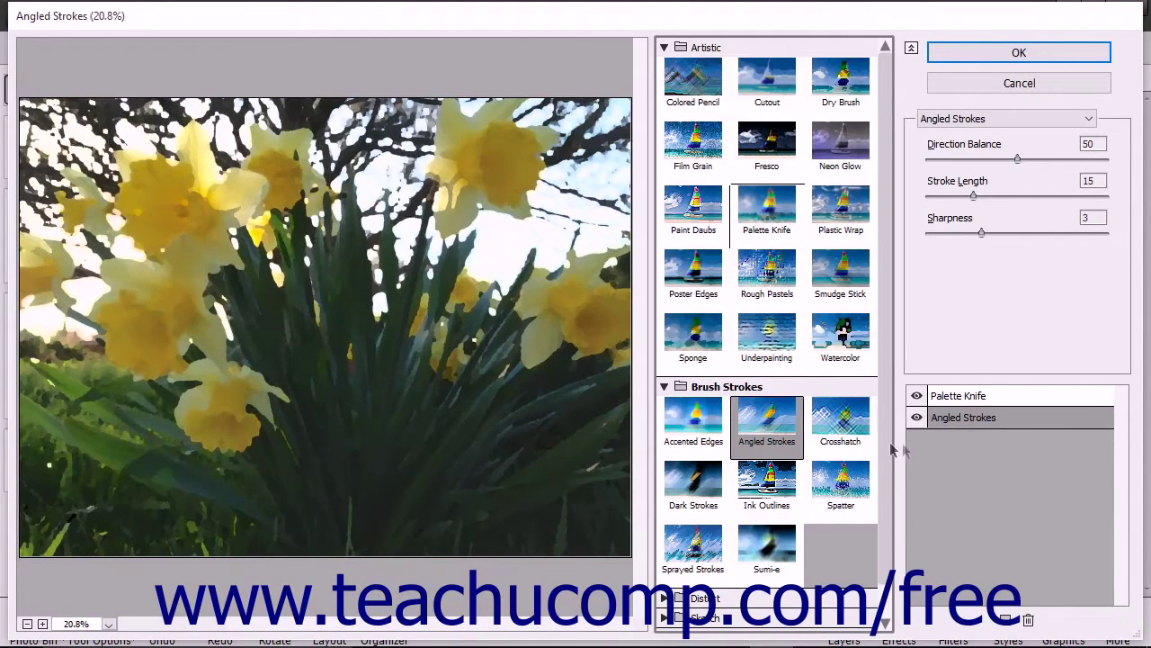
pyautogui.click(945, 419)
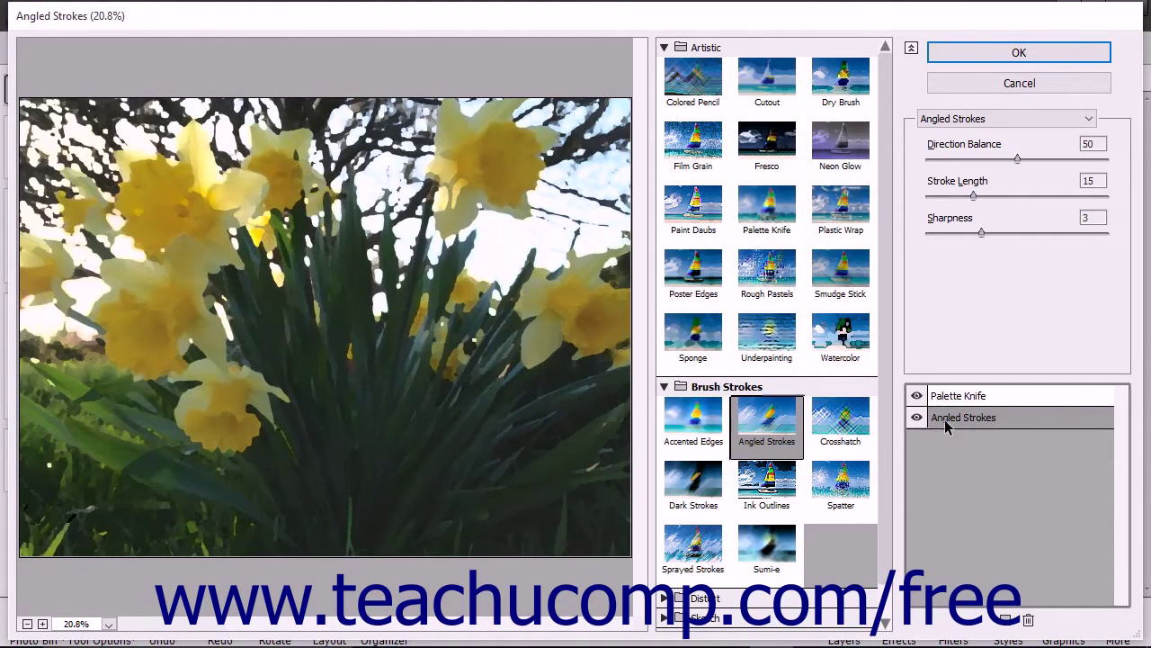
pyautogui.moveTo(946, 406); pyautogui.dragTo(948, 393)
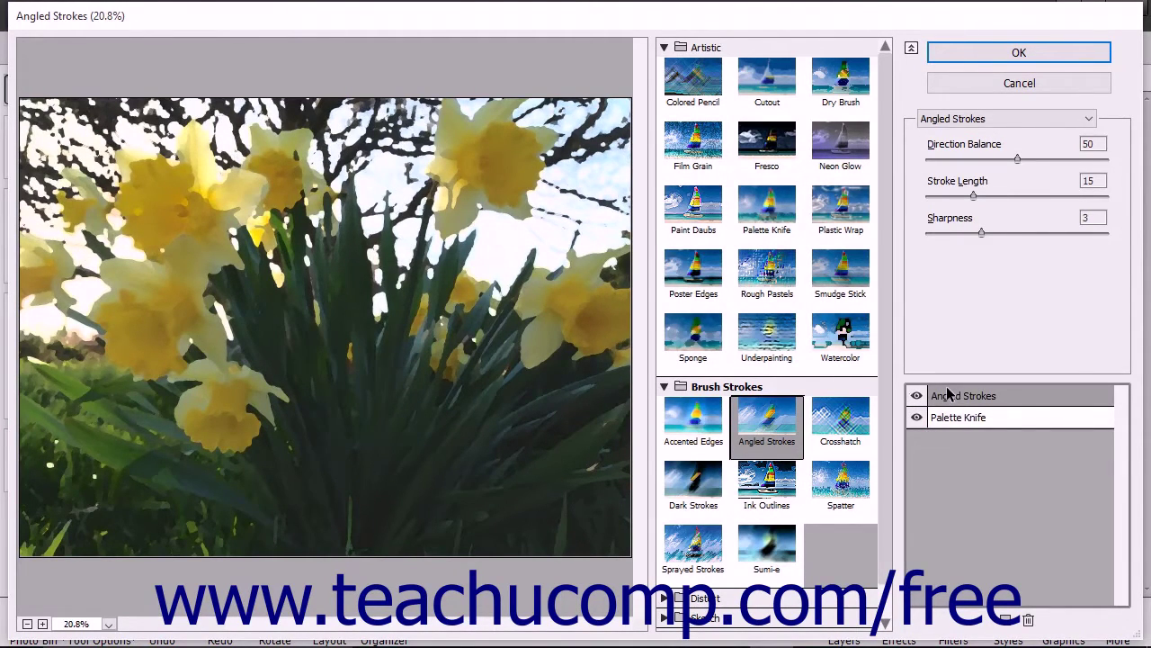
pyautogui.click(972, 418)
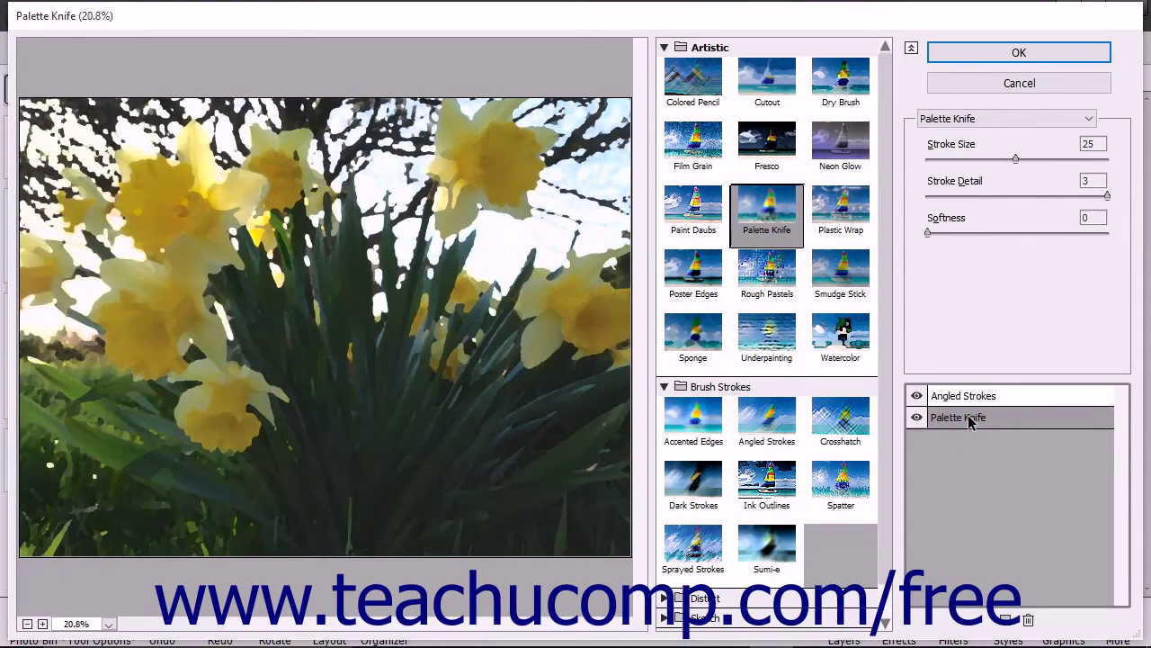
pyautogui.click(1027, 620)
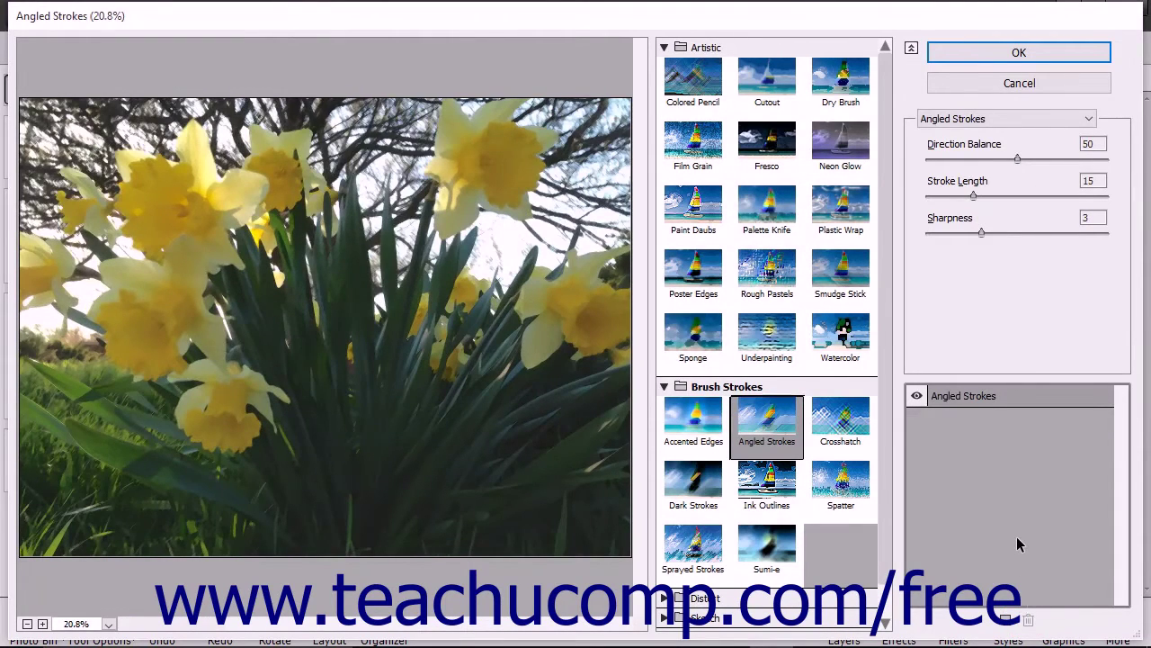
pyautogui.click(1020, 91)
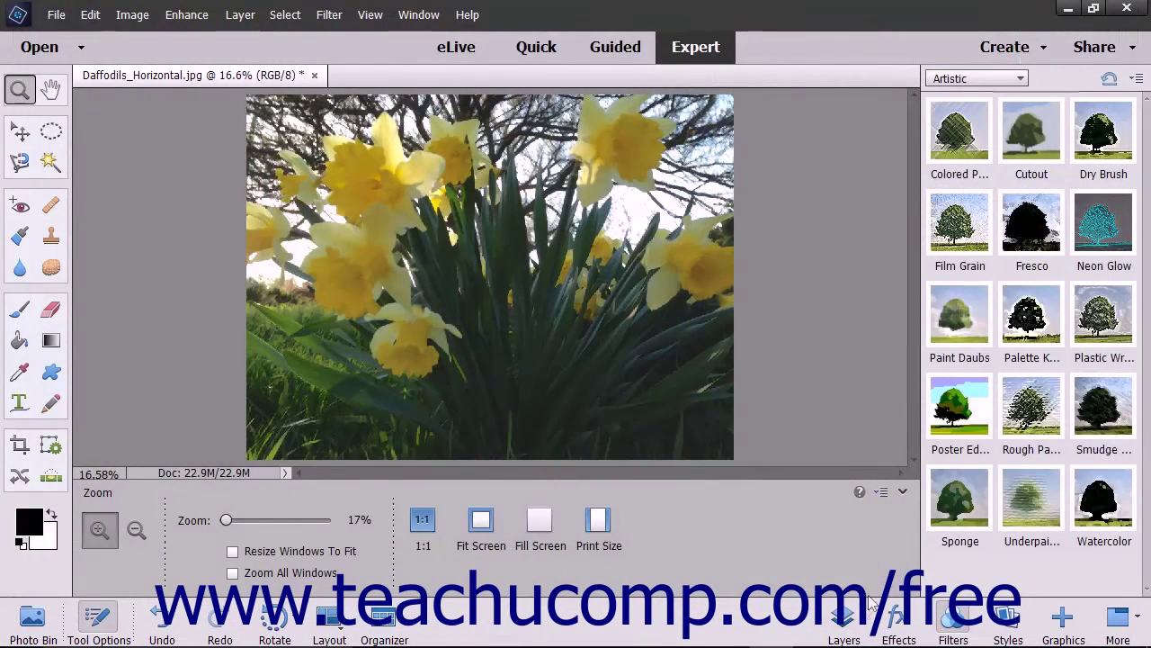
pyautogui.click(844, 621)
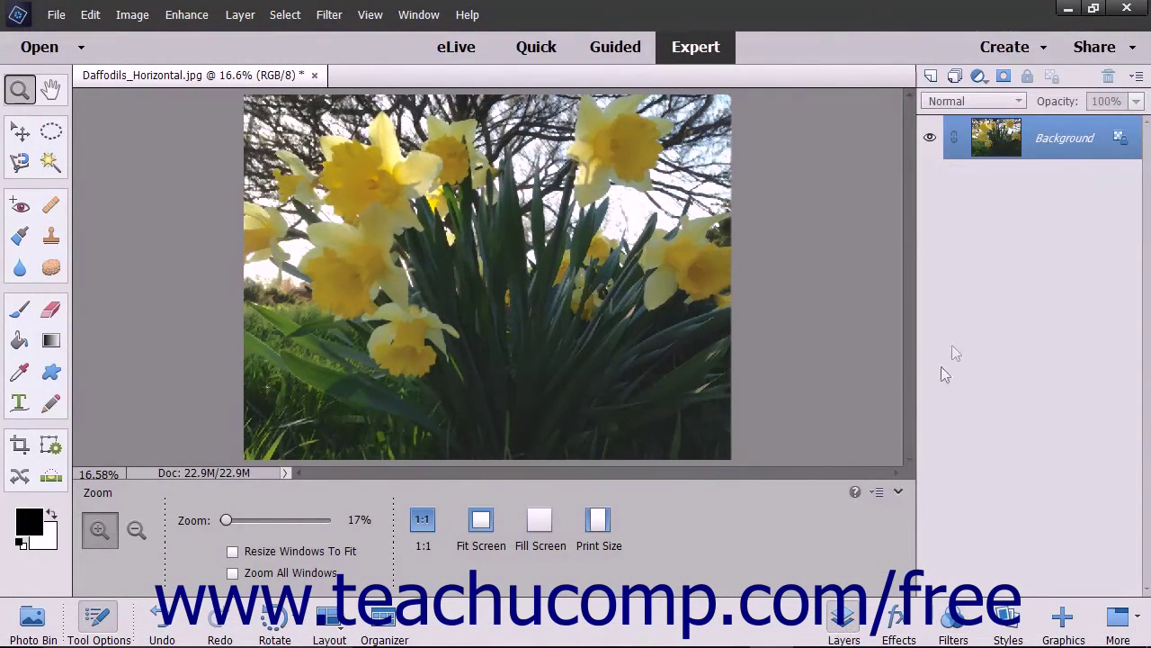
pyautogui.click(1028, 214)
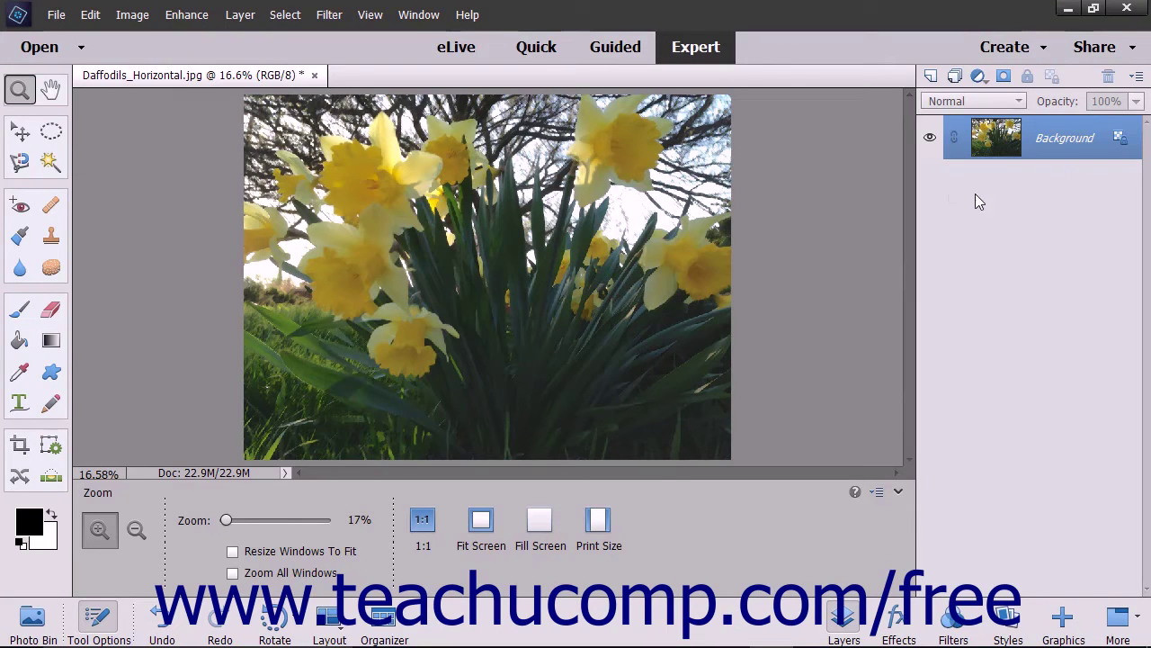
pyautogui.click(320, 18)
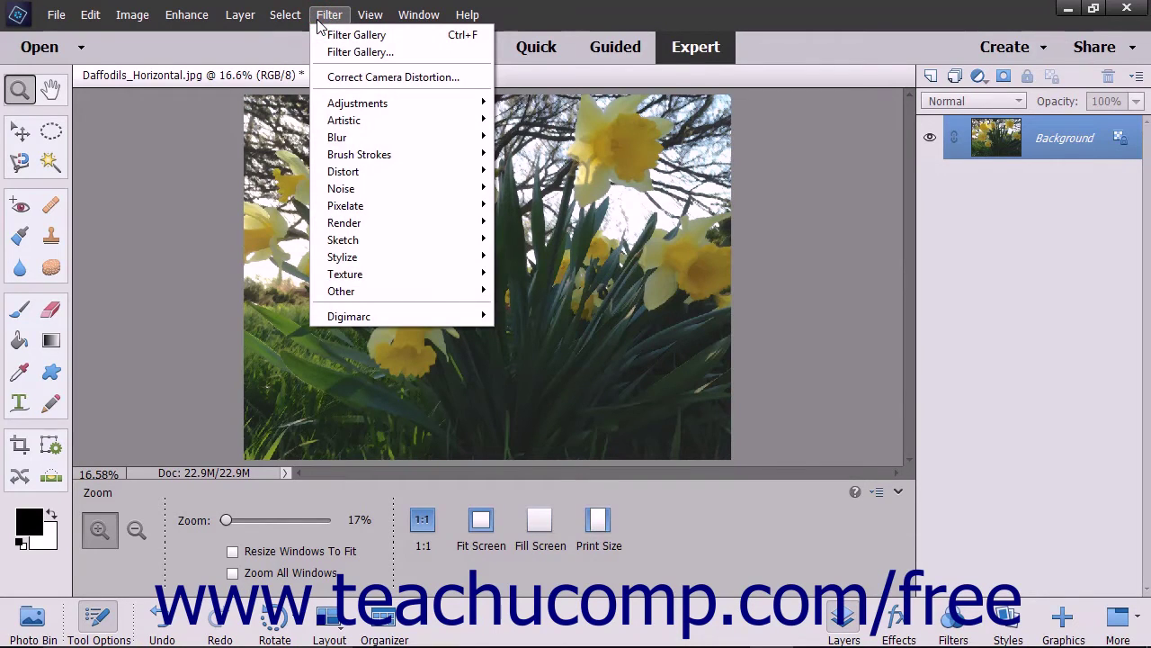
pyautogui.click(318, 18)
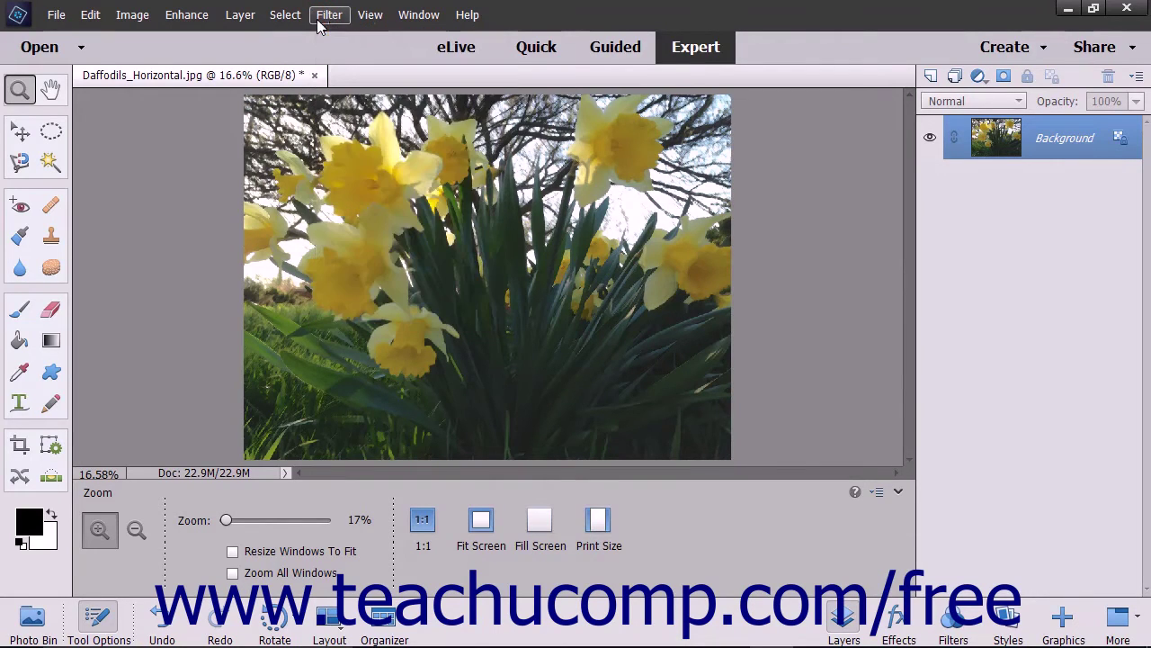
pyautogui.click(953, 620)
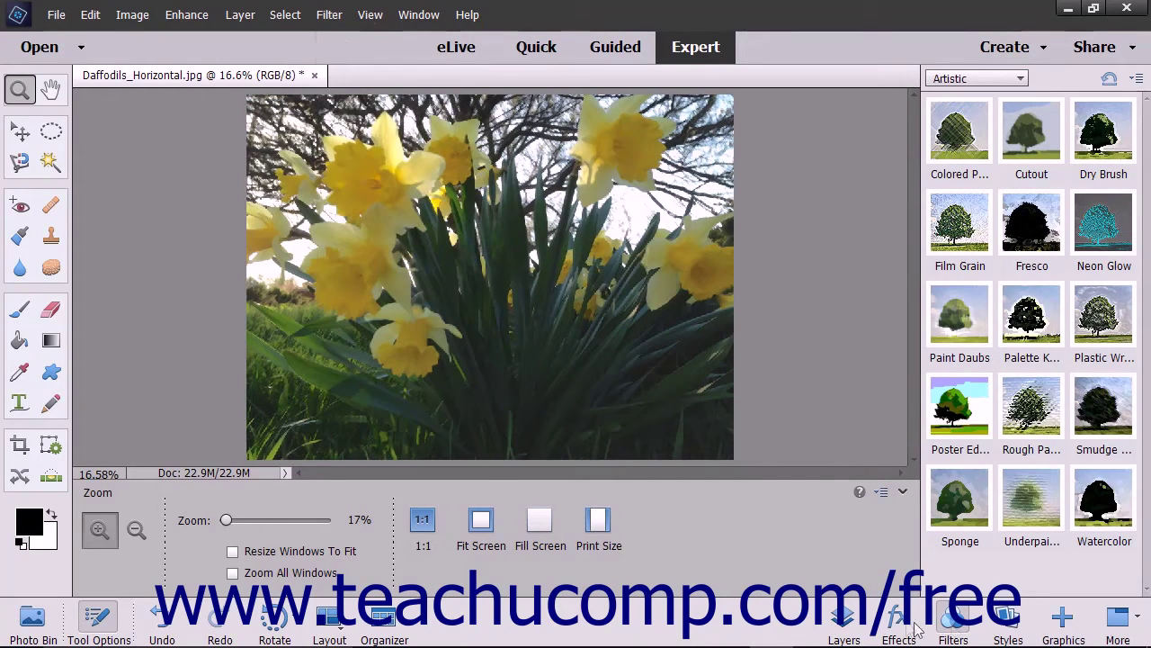
pyautogui.click(855, 627)
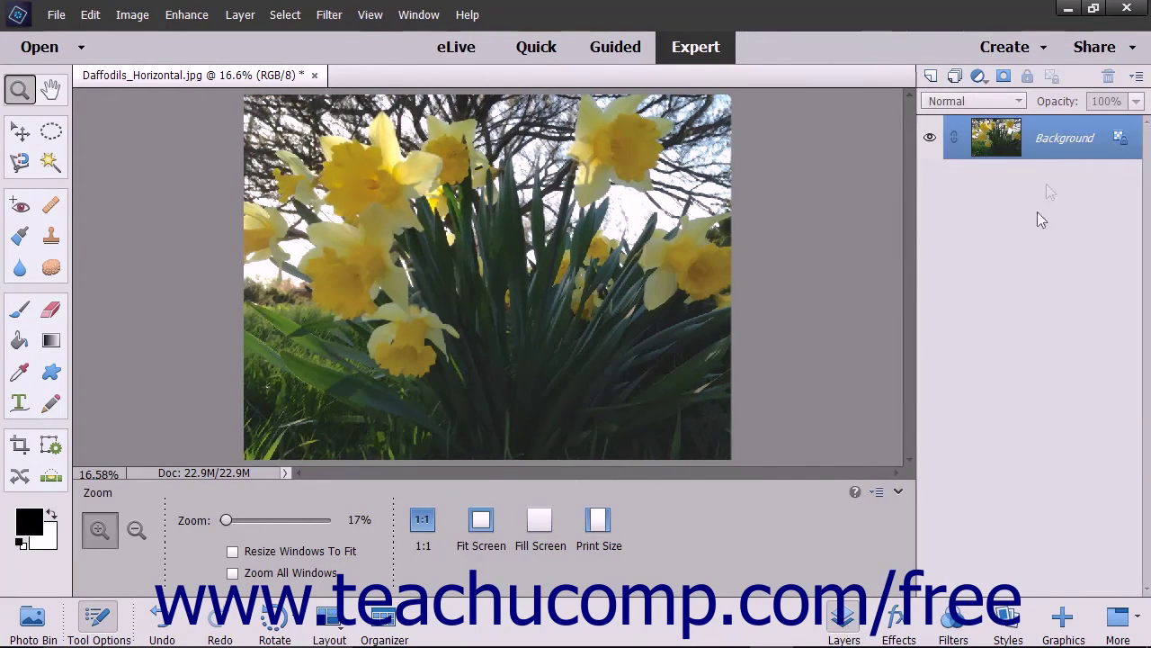
pyautogui.click(1053, 154)
pyautogui.click(953, 621)
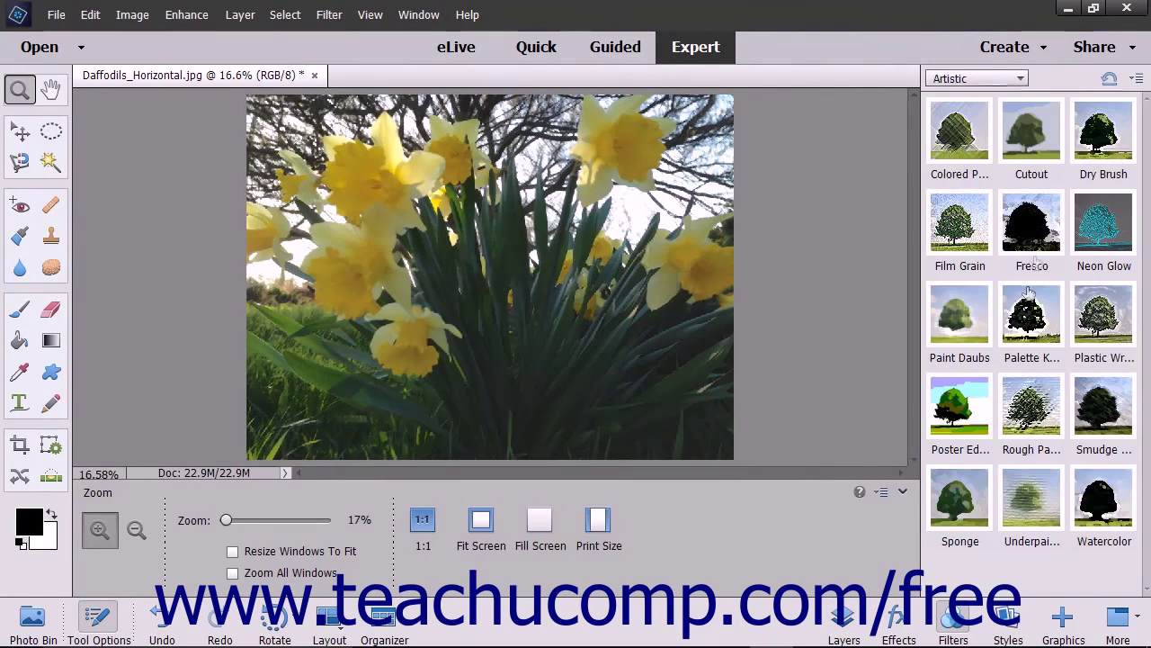
pyautogui.click(1105, 232)
pyautogui.click(1080, 441)
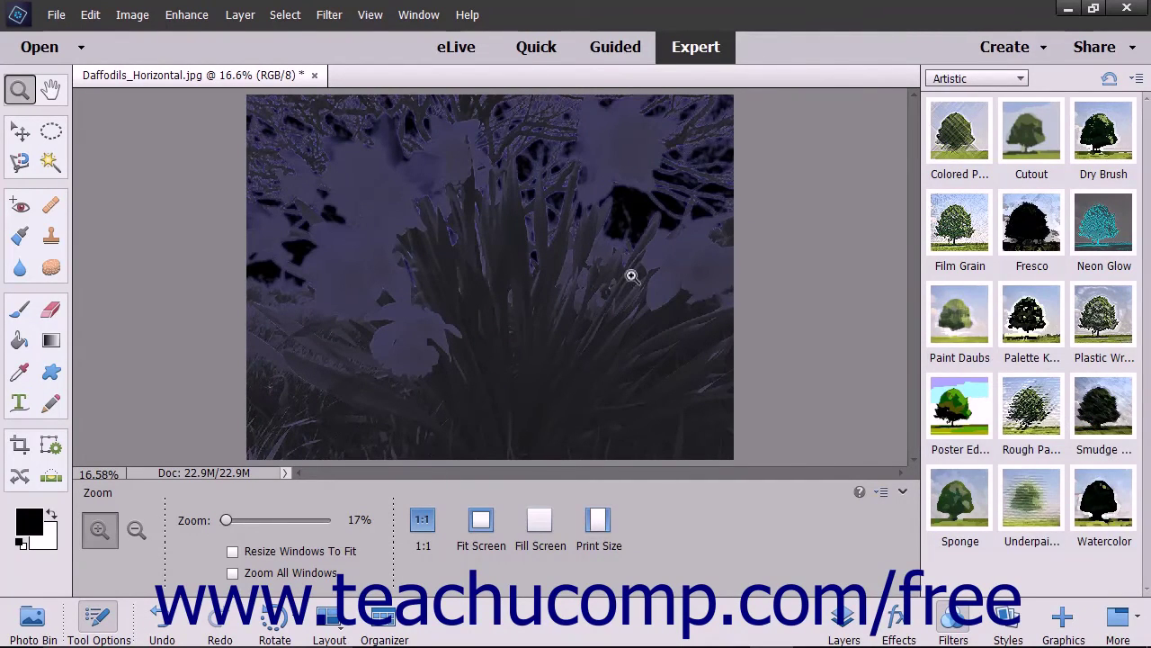
pyautogui.hotkey('ctrl', 'z')
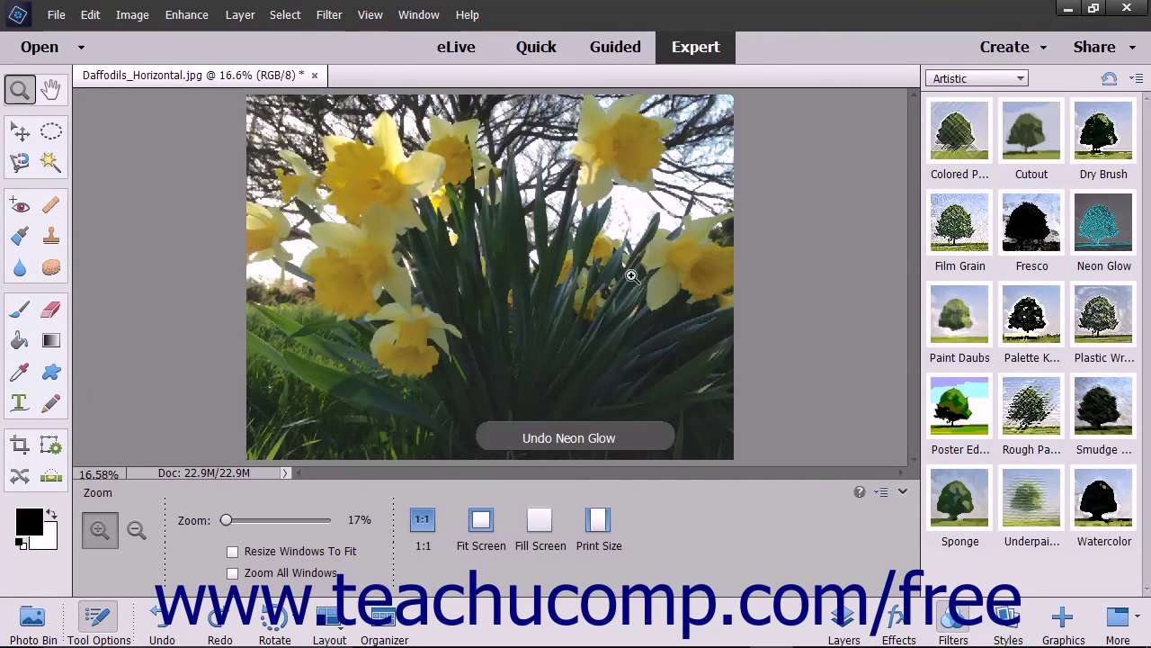